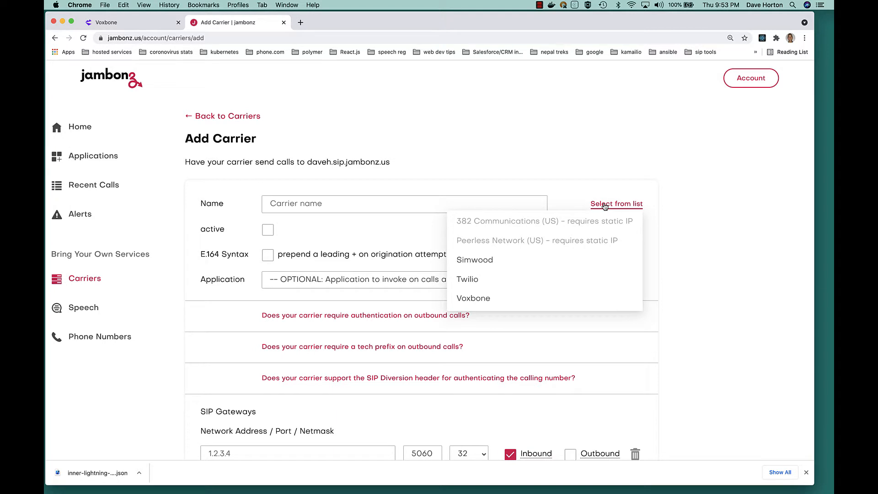
Choose the Voxbone preset and review its placeholder credentials and gateways 81.201.82.45 and 81.201.83.45.
{"action": "left_click", "coordinate": [469, 301]}
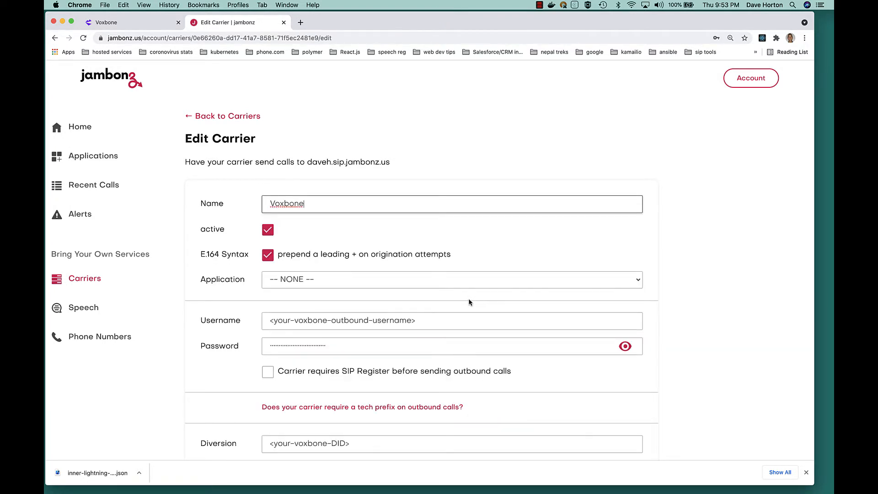
{"action": "scroll", "coordinate": [469, 302], "scroll_direction": "down", "scroll_amount": 7}
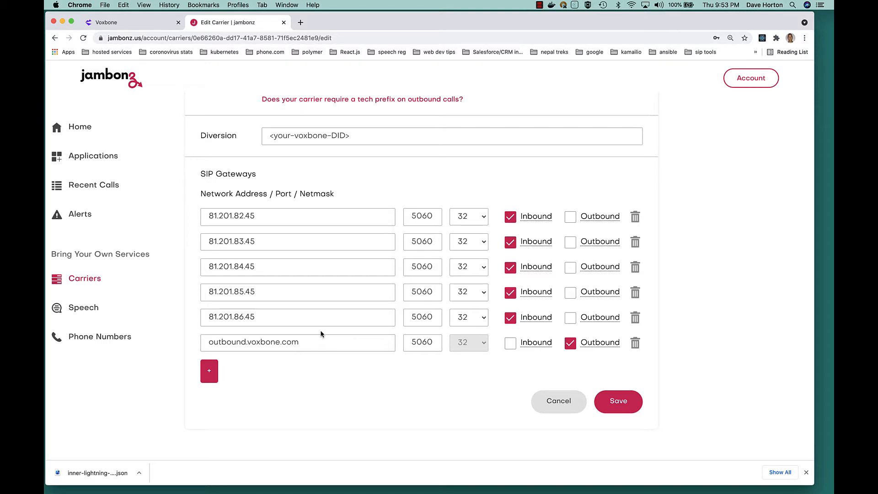
{"action": "scroll", "coordinate": [321, 334], "scroll_direction": "up", "scroll_amount": 10}
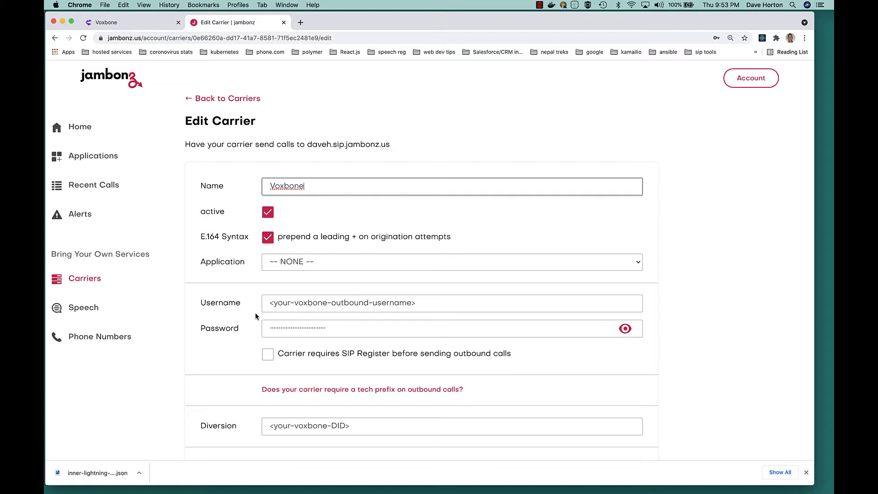
{"action": "scroll", "coordinate": [255, 316], "scroll_direction": "down", "scroll_amount": 3}
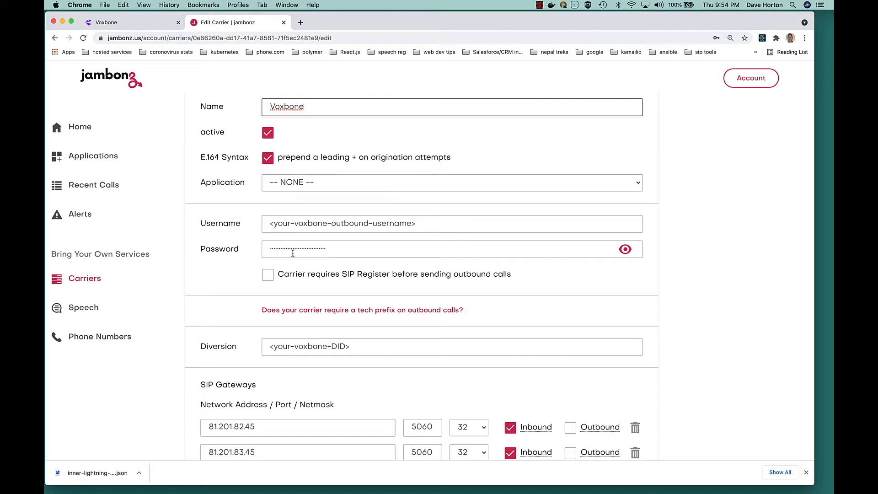
Go to the Voice URIs page in Voxbone's settings and start a new voice URI.
{"action": "left_click", "coordinate": [134, 24]}
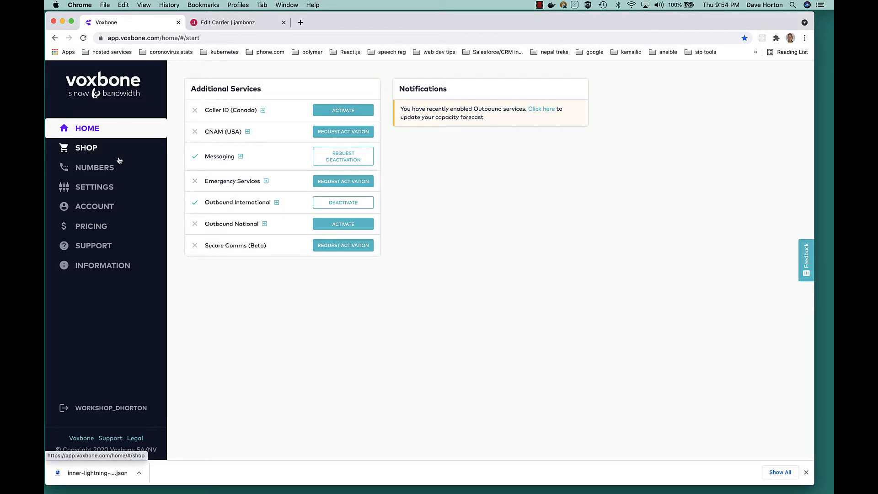
{"action": "left_click", "coordinate": [93, 191]}
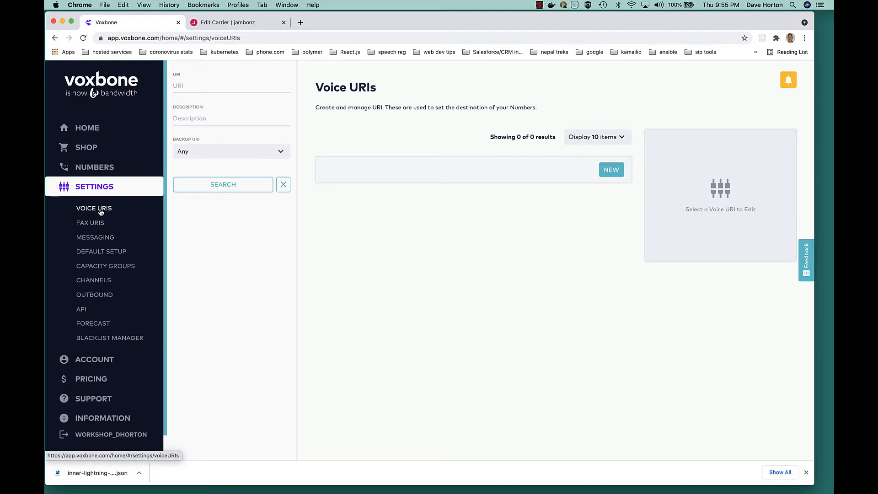
{"action": "left_click", "coordinate": [610, 172]}
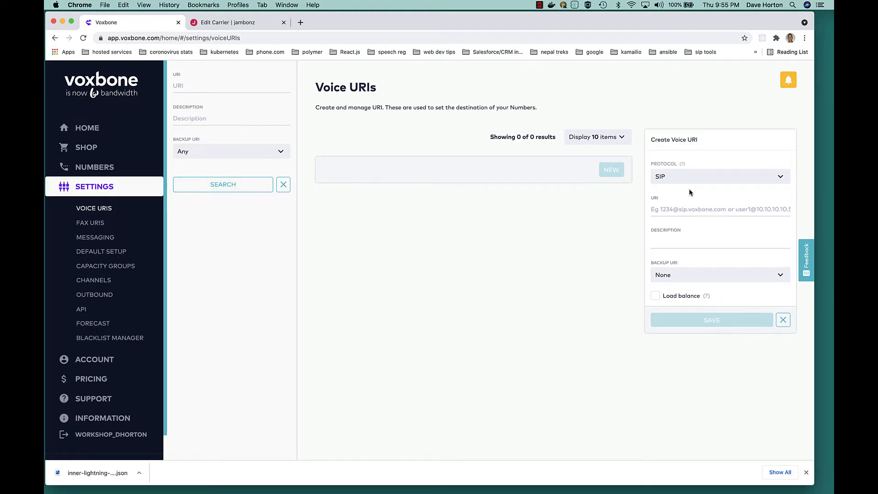
Enter the voice URI as {E164}@ followed by the SIP domain copied from jambonz.
{"action": "key", "text": "super+equal"}
{"action": "key", "text": "super+equal"}
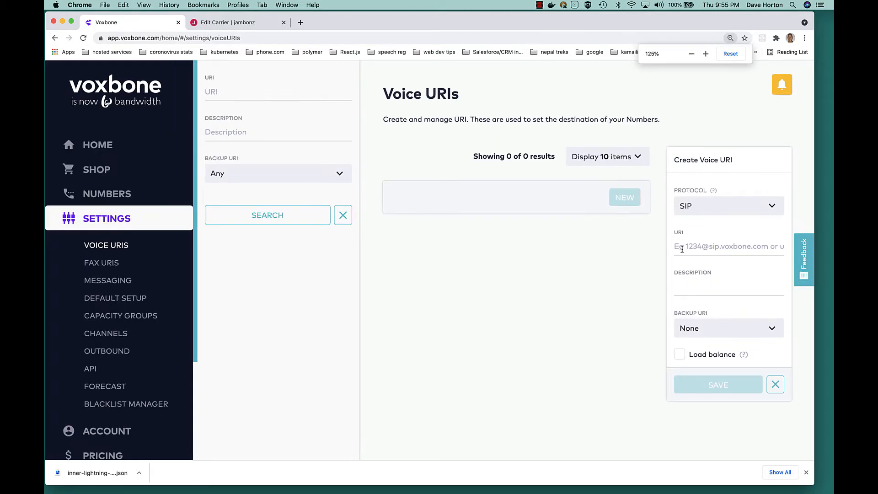
{"action": "left_click", "coordinate": [684, 246]}
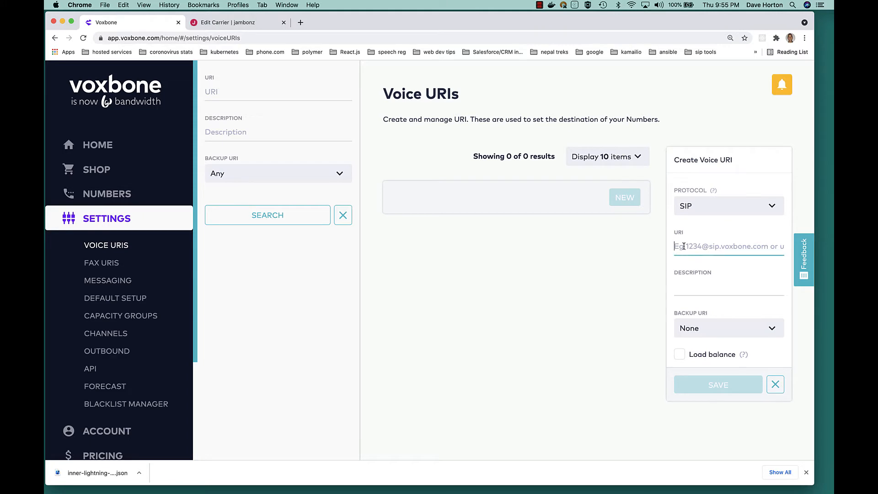
{"action": "type", "text": "{E1"}
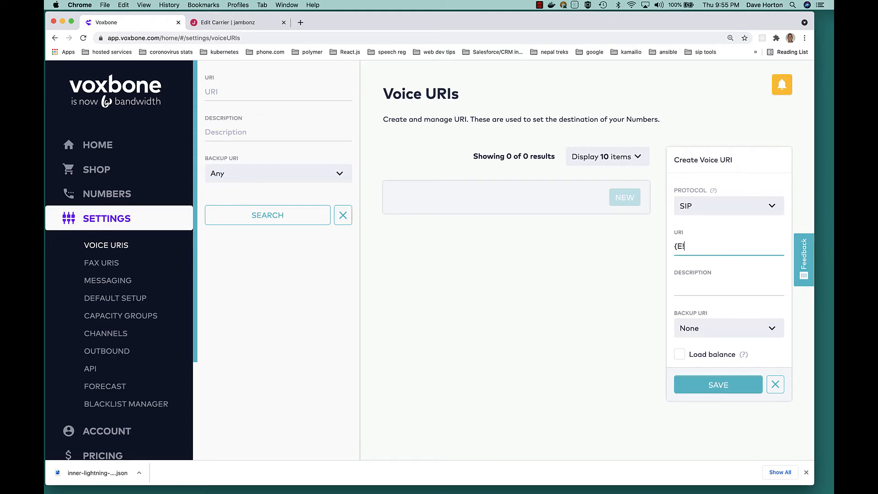
{"action": "type", "text": "164}@"}
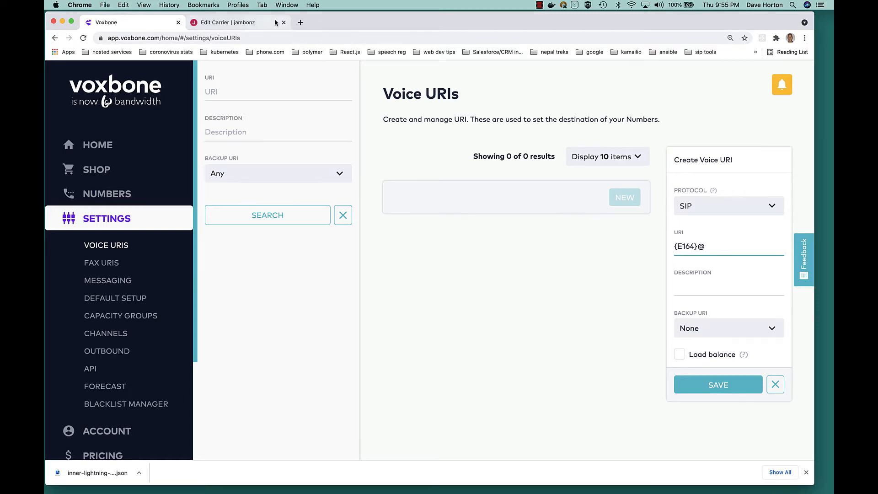
{"action": "left_click", "coordinate": [247, 25]}
{"action": "scroll", "coordinate": [366, 128], "scroll_direction": "up", "scroll_amount": 5}
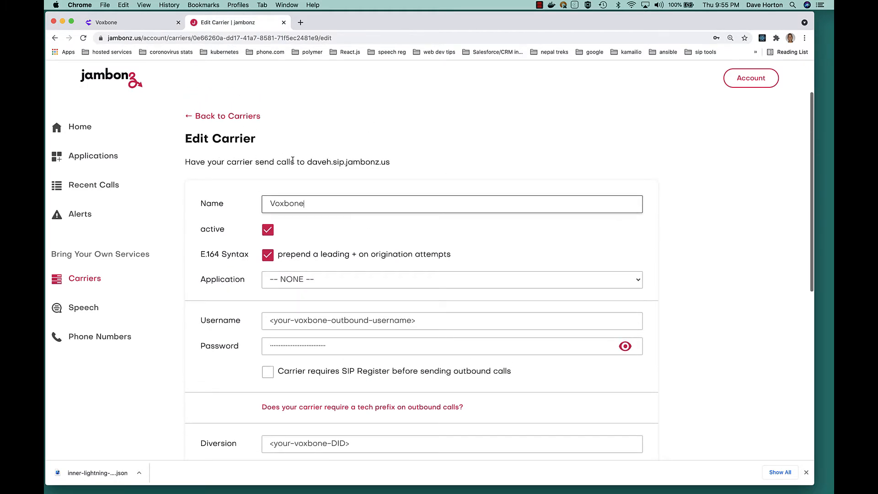
{"action": "left_click", "coordinate": [307, 162]}
{"action": "left_click_drag", "start_coordinate": [306, 161], "coordinate": [390, 166]}
{"action": "key", "text": "super+c"}
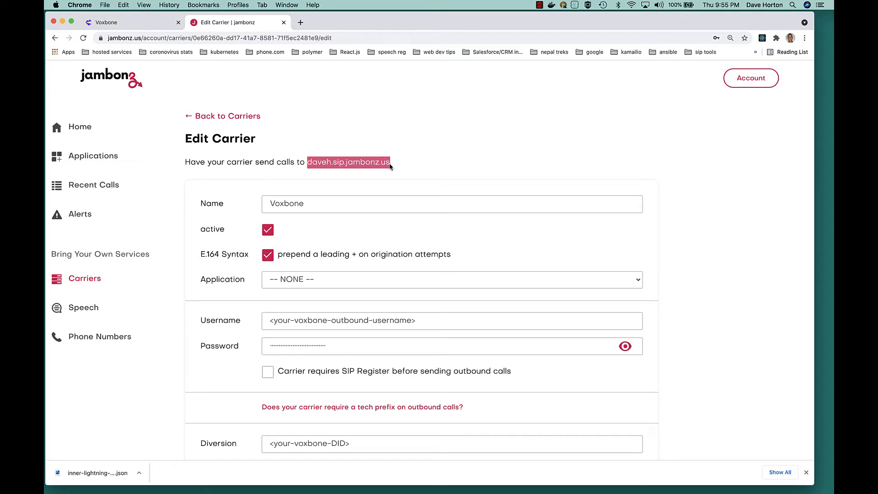
{"action": "left_click", "coordinate": [149, 24]}
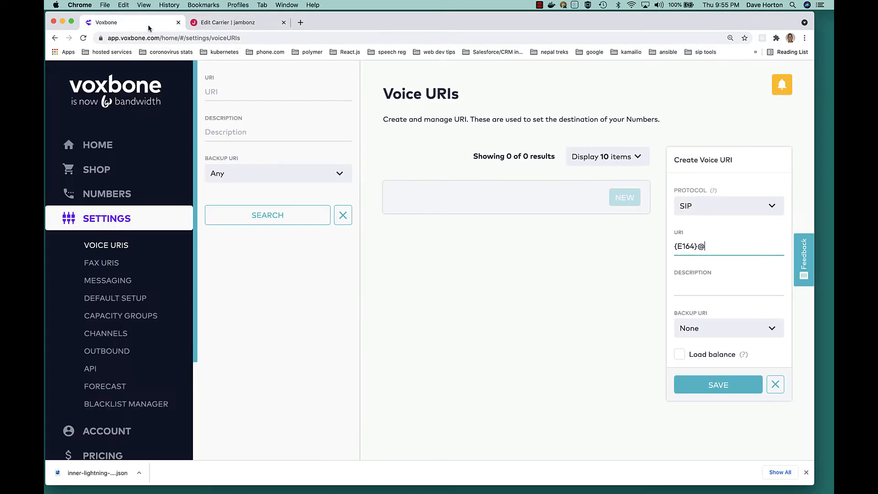
{"action": "key", "text": "super+v"}
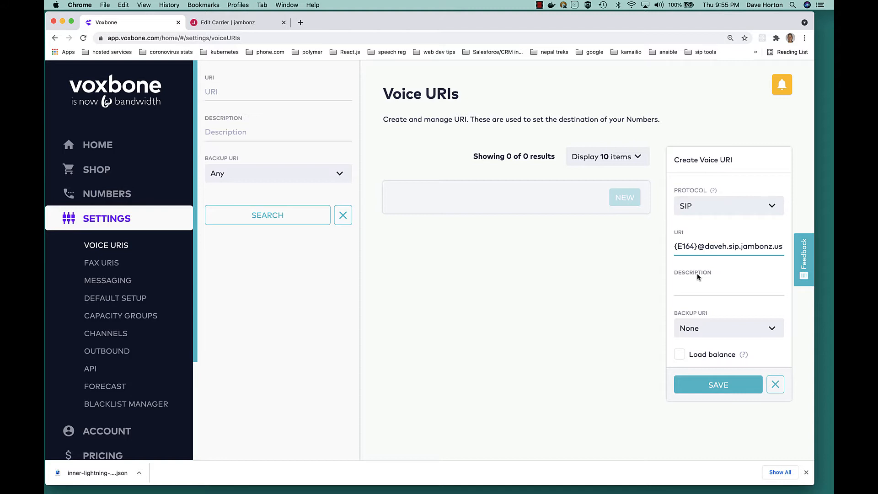
Add the description 'test' and save the new voice URI.
{"action": "left_click", "coordinate": [717, 389]}
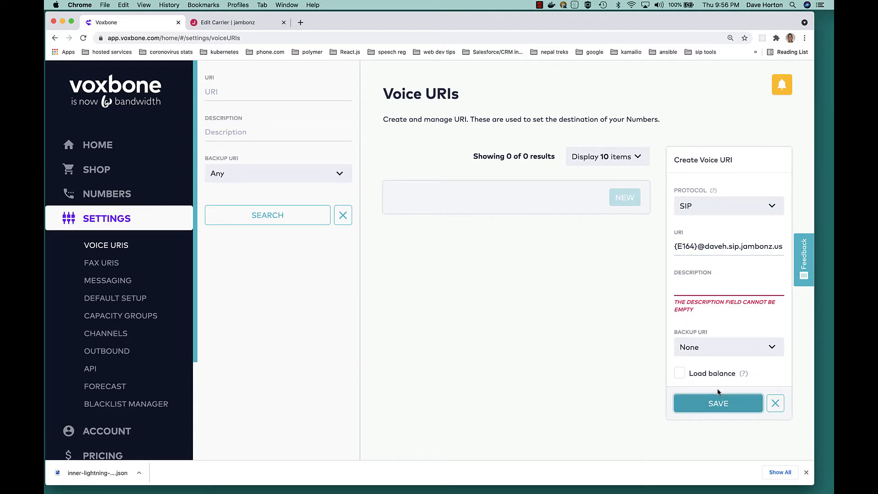
{"action": "left_click", "coordinate": [696, 296]}
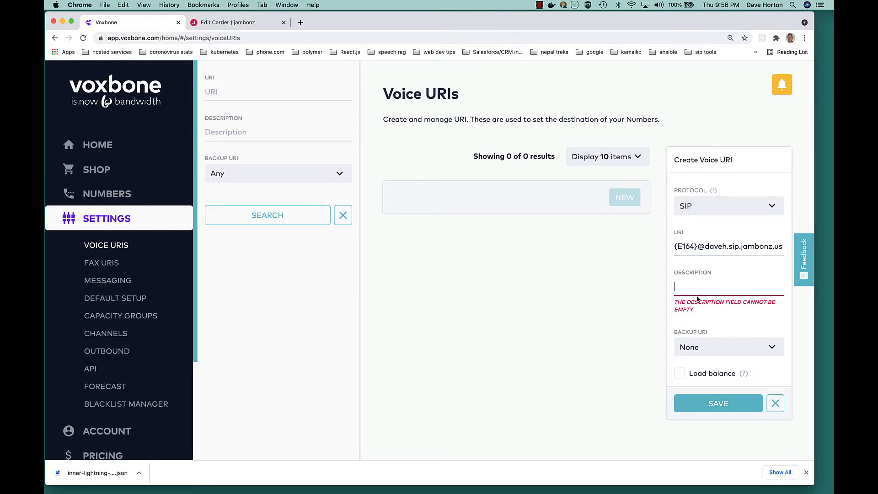
{"action": "type", "text": "test"}
{"action": "left_click", "coordinate": [707, 386]}
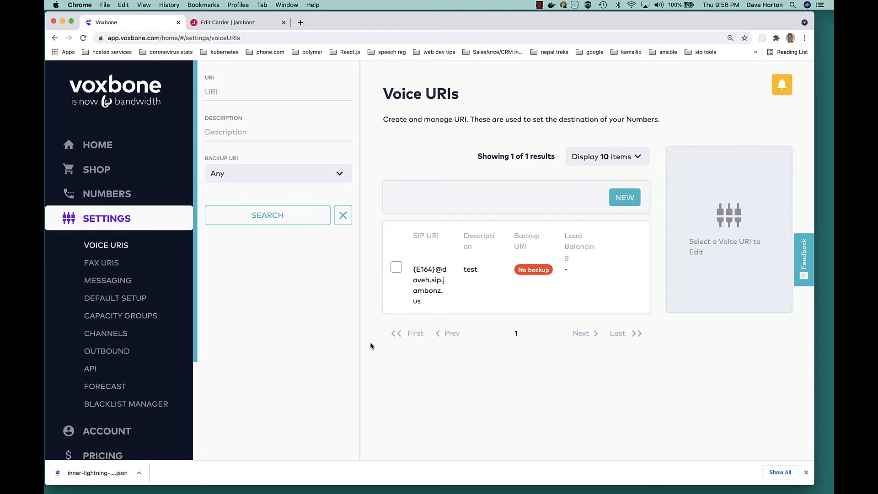
{"action": "left_click", "coordinate": [122, 194]}
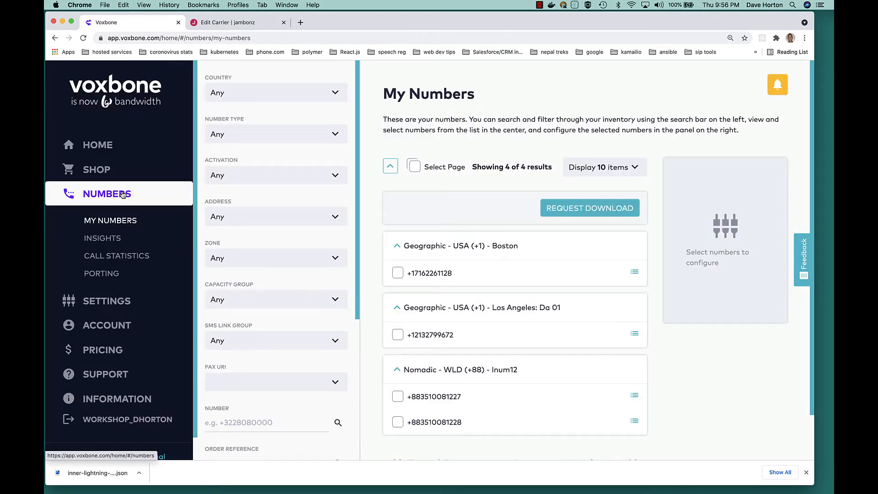
Assign the new {E164} voice URI to both the Boston and Los Angeles numbers and save.
{"action": "left_click", "coordinate": [398, 273]}
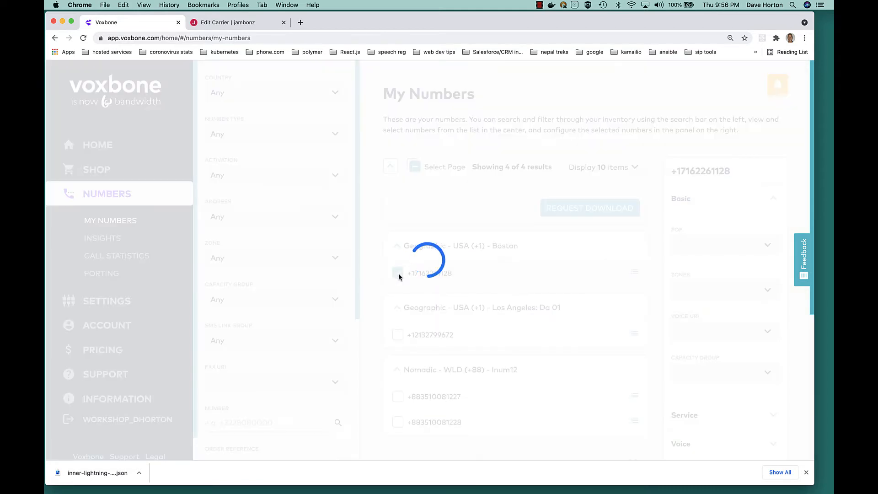
{"action": "left_click", "coordinate": [399, 340]}
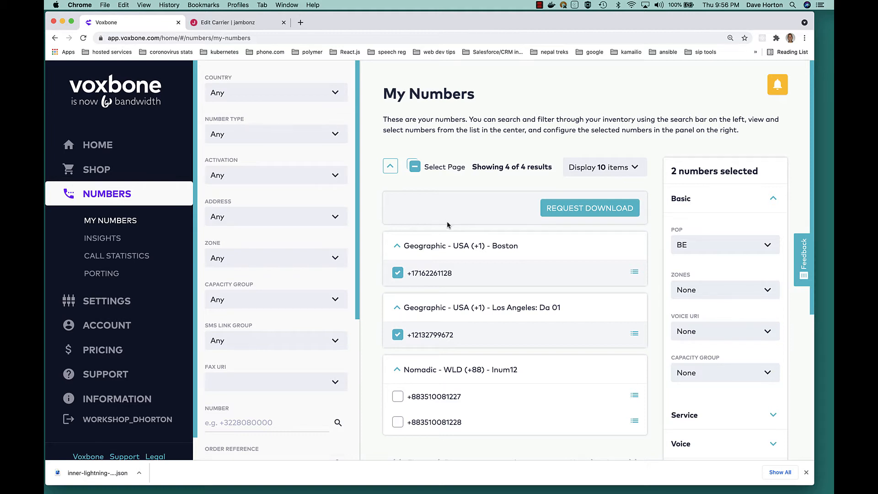
{"action": "left_click", "coordinate": [725, 336]}
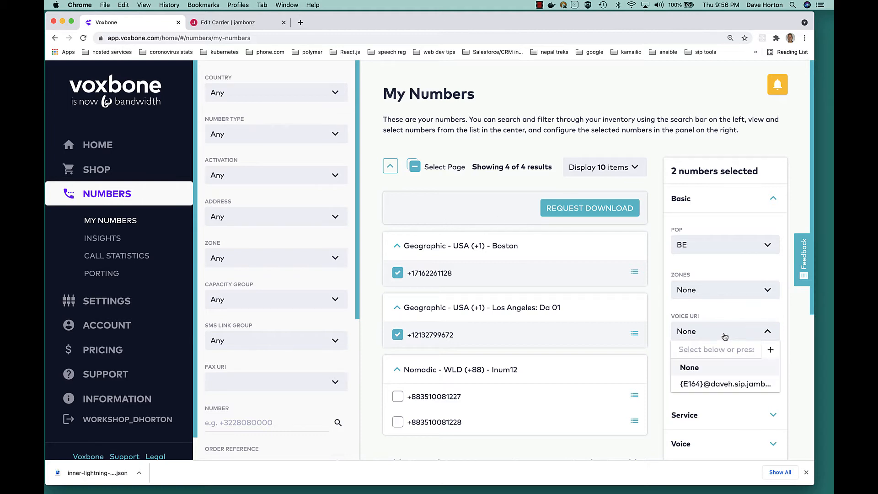
{"action": "left_click", "coordinate": [714, 388]}
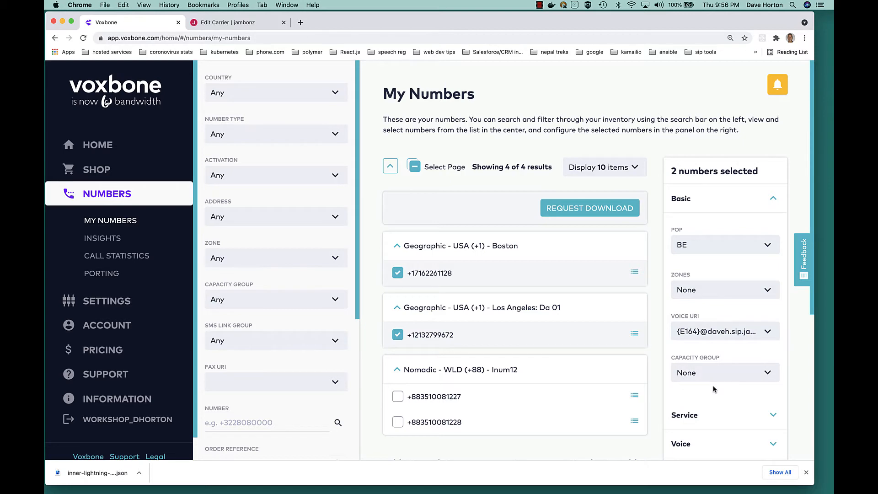
{"action": "scroll", "coordinate": [713, 388], "scroll_direction": "down", "scroll_amount": 5}
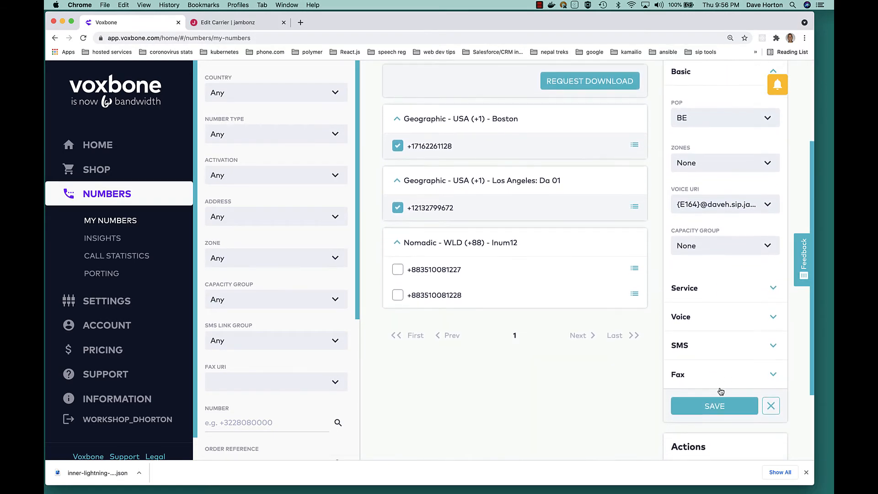
{"action": "left_click", "coordinate": [721, 408]}
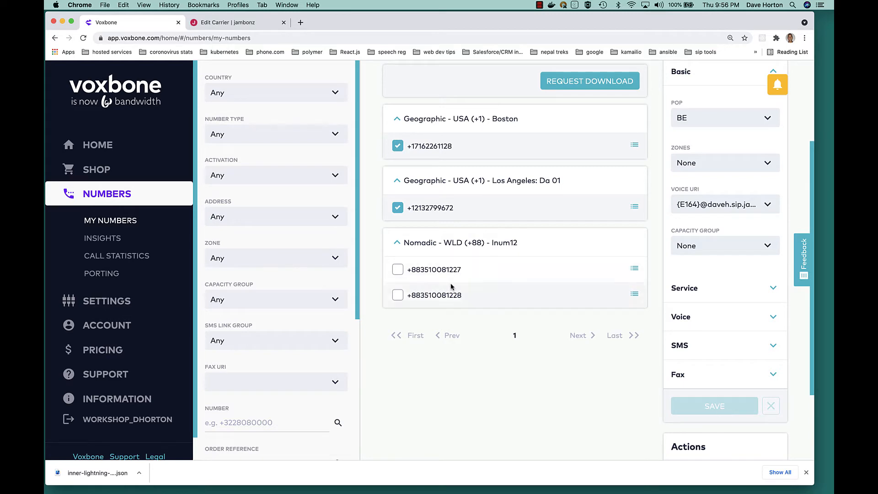
View Voxbone's outbound voice service settings to see the outbound username and password.
{"action": "left_click", "coordinate": [105, 306]}
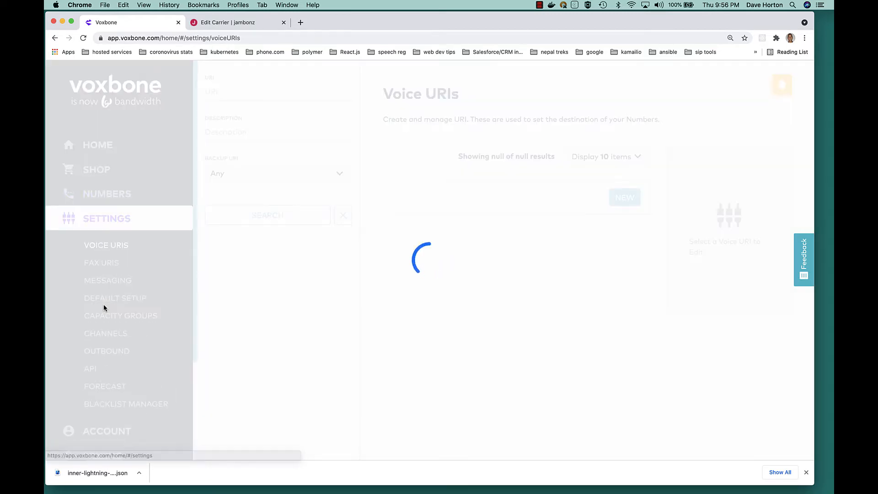
{"action": "left_click", "coordinate": [104, 350]}
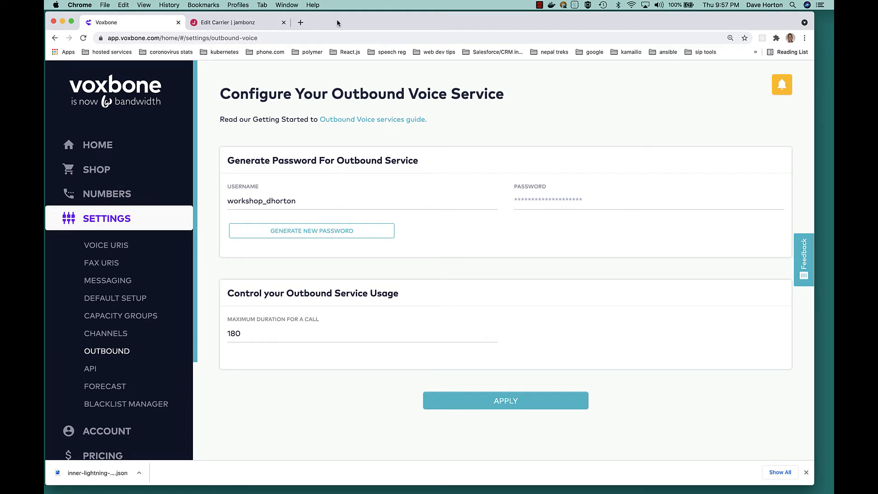
{"action": "left_click", "coordinate": [241, 26]}
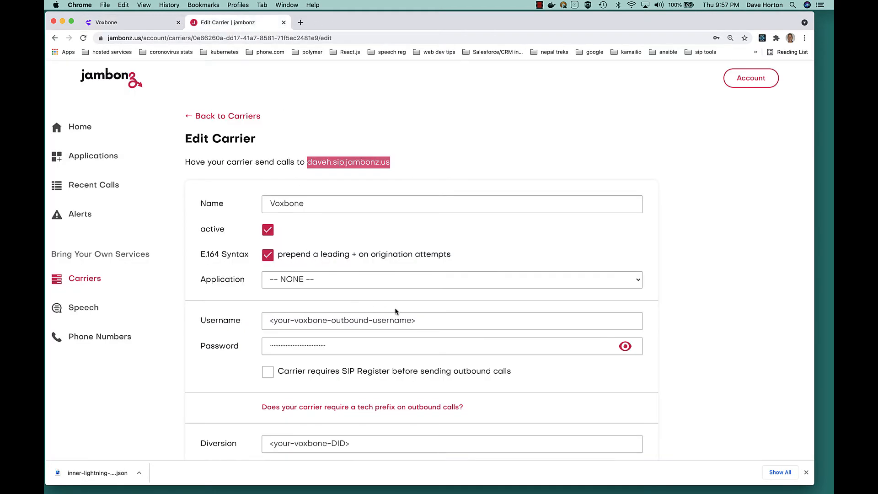
Replace the carrier's placeholder username with the saved Voxbone login and enter the outbound password.
{"action": "left_click_drag", "start_coordinate": [435, 320], "coordinate": [201, 301]}
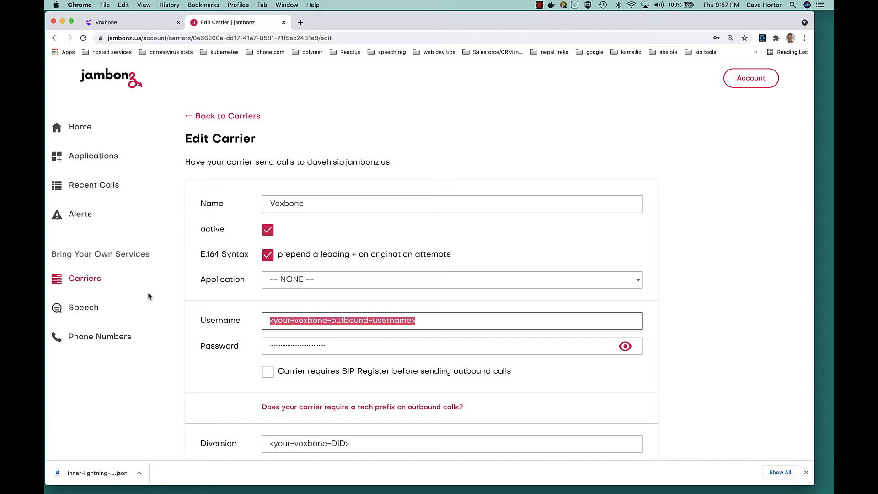
{"action": "type", "text": "work"}
{"action": "key", "text": "Down"}
{"action": "key", "text": "Return"}
{"action": "key", "text": "Tab"}
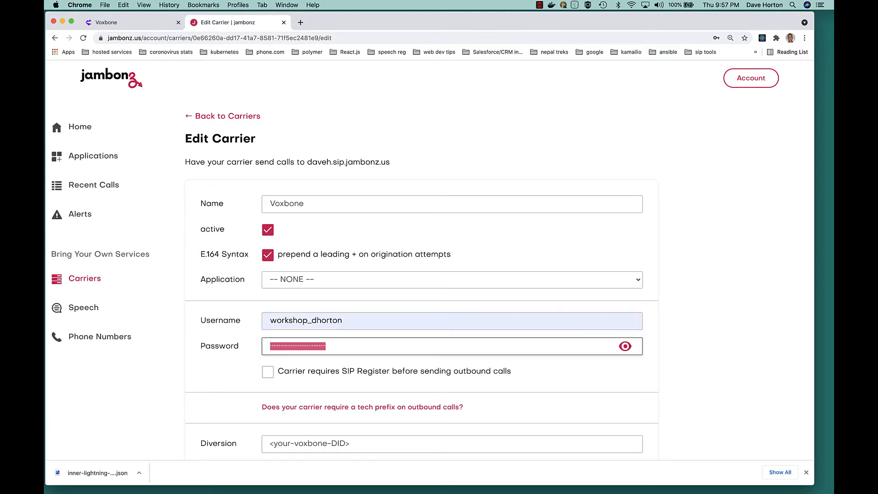
{"action": "type", "text": "*********"}
{"action": "scroll", "coordinate": [293, 352], "scroll_direction": "down", "scroll_amount": 5}
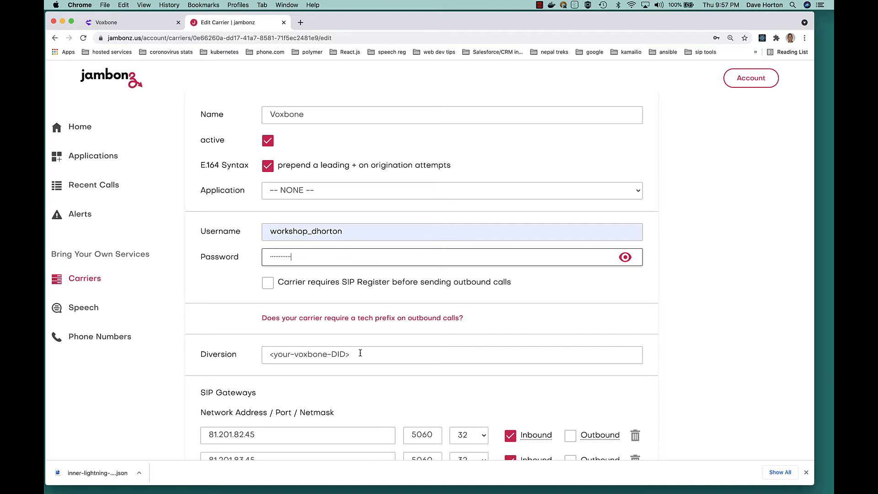
{"action": "left_click", "coordinate": [130, 22]}
Copy the Boston number's digits from Voxbone's My Numbers list.
{"action": "left_click", "coordinate": [113, 193]}
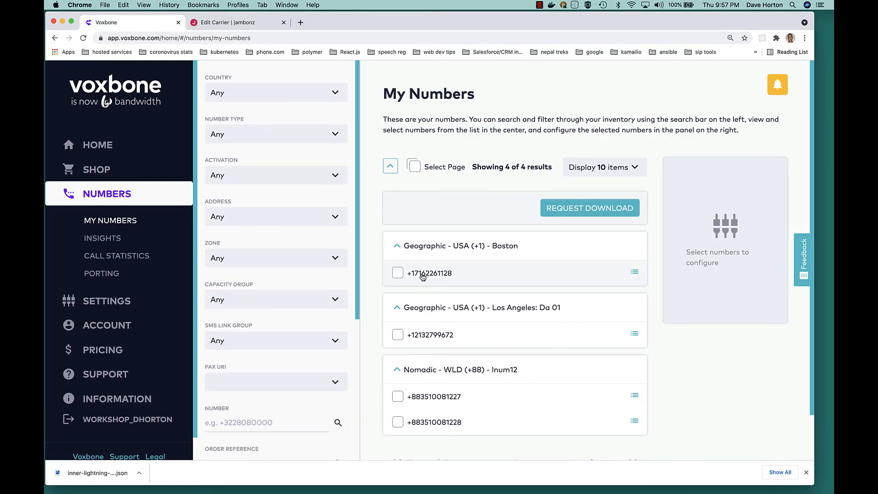
{"action": "left_click_drag", "start_coordinate": [455, 274], "coordinate": [413, 276]}
{"action": "key", "text": "super+c"}
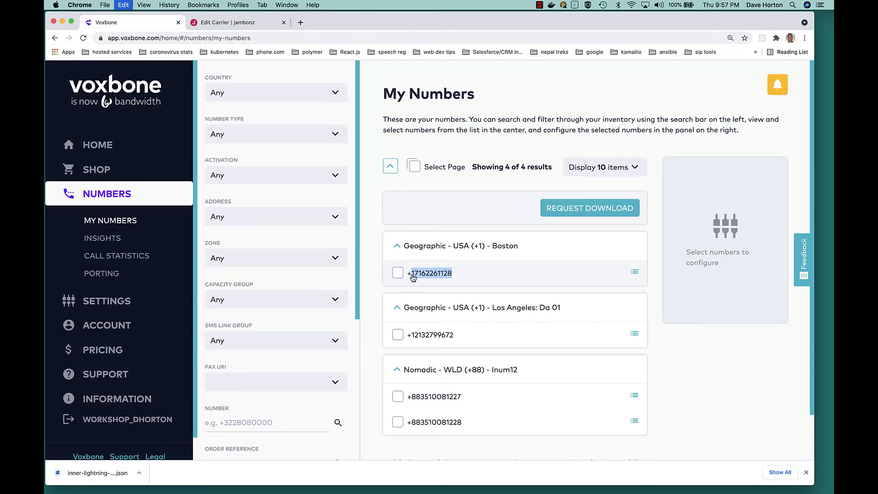
{"action": "left_click", "coordinate": [248, 27]}
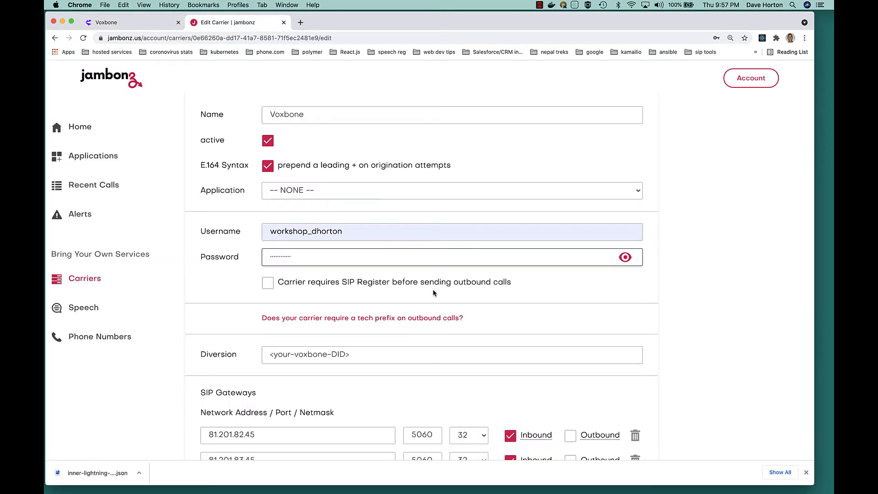
Replace the Diversion placeholder with the Boston number and save the Voxbone carrier.
{"action": "left_click", "coordinate": [369, 355]}
{"action": "key", "text": "super+a"}
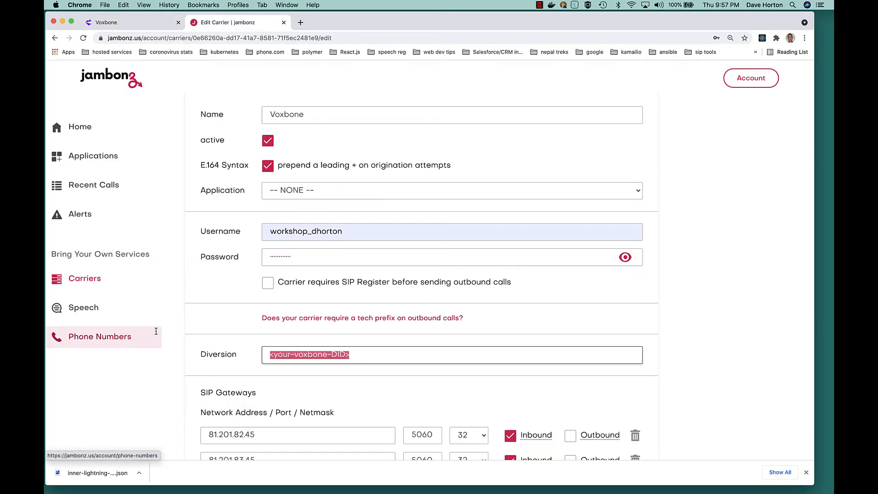
{"action": "key", "text": "super+v"}
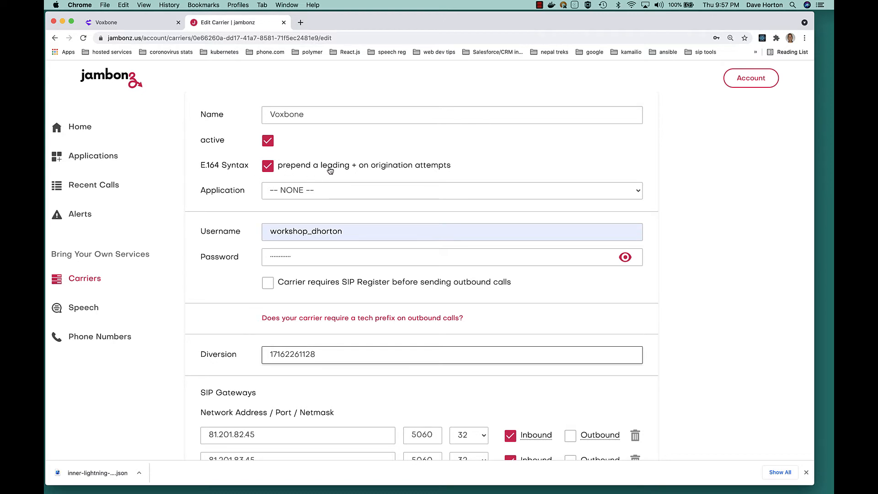
{"action": "scroll", "coordinate": [330, 170], "scroll_direction": "down", "scroll_amount": 10}
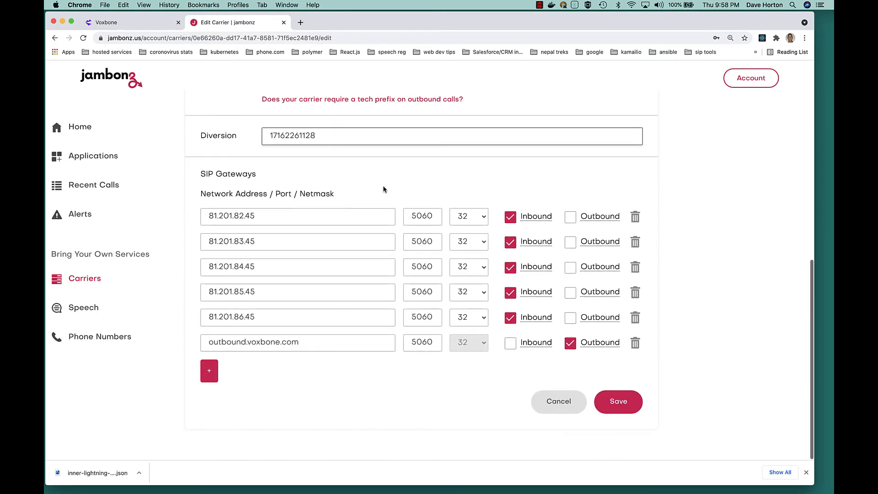
{"action": "left_click", "coordinate": [616, 402]}
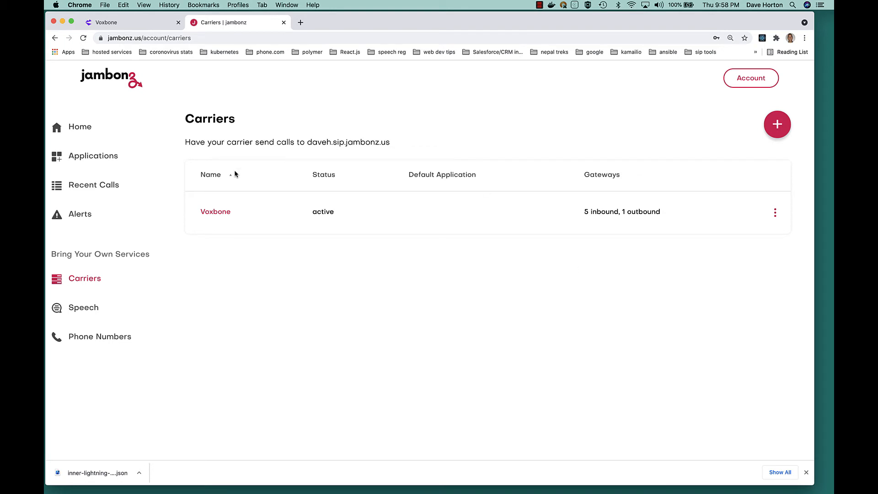
Choose 'hello world' as the Voxbone carrier's default application and save the carrier.
{"action": "left_click", "coordinate": [110, 157]}
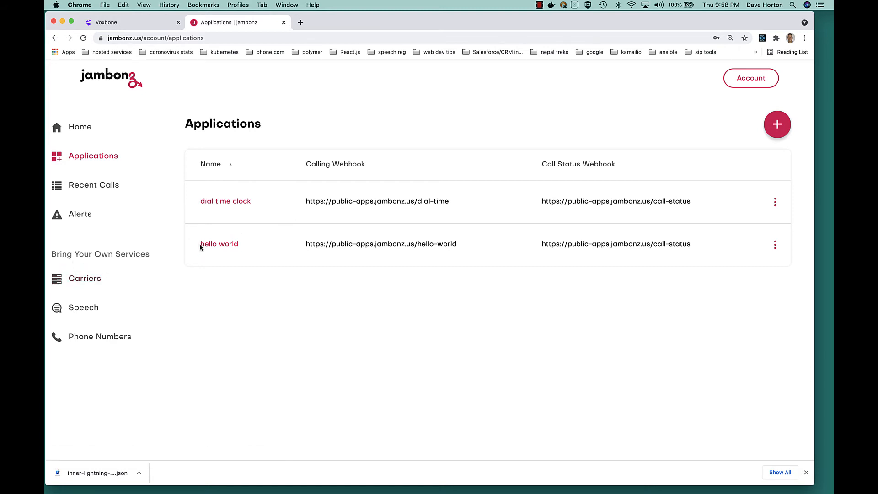
{"action": "left_click", "coordinate": [84, 279]}
{"action": "left_click", "coordinate": [210, 213]}
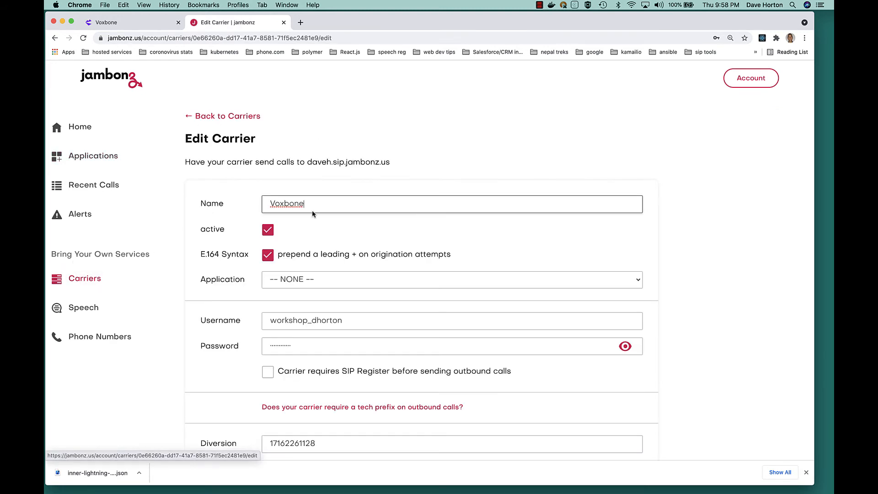
{"action": "left_click", "coordinate": [362, 281]}
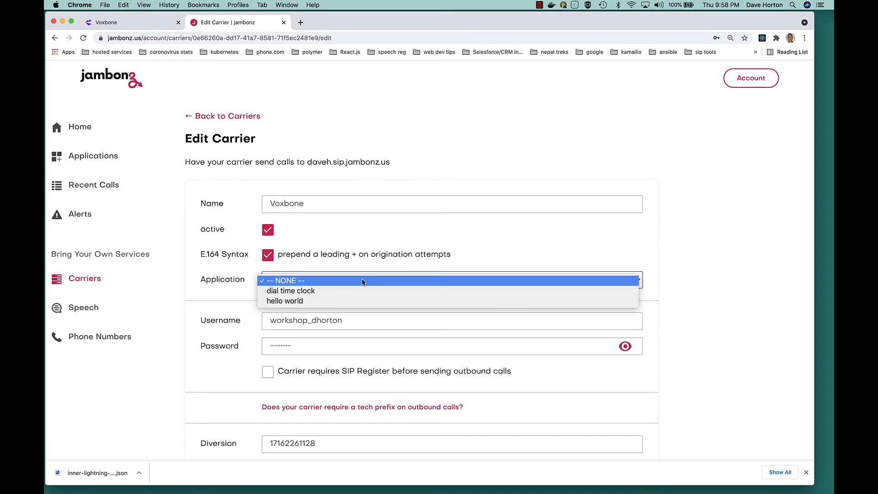
{"action": "left_click", "coordinate": [302, 300]}
{"action": "scroll", "coordinate": [402, 261], "scroll_direction": "down", "scroll_amount": 1}
{"action": "scroll", "coordinate": [401, 256], "scroll_direction": "down", "scroll_amount": 7}
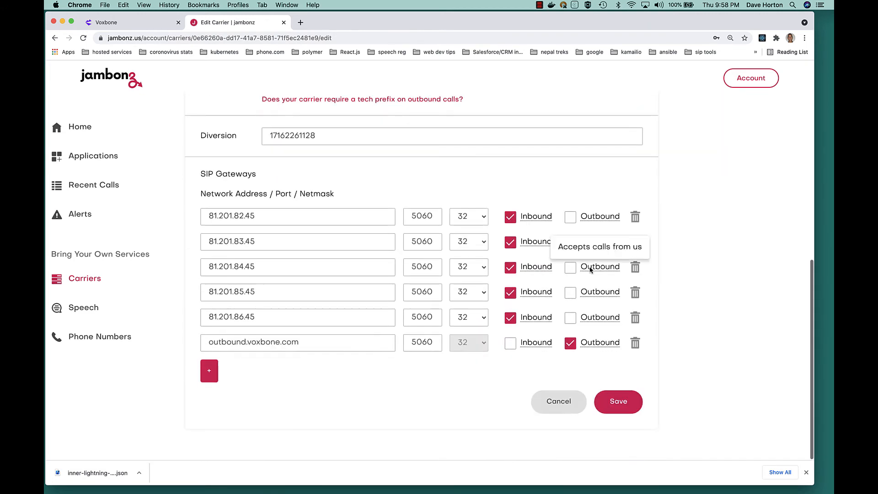
{"action": "left_click", "coordinate": [611, 403]}
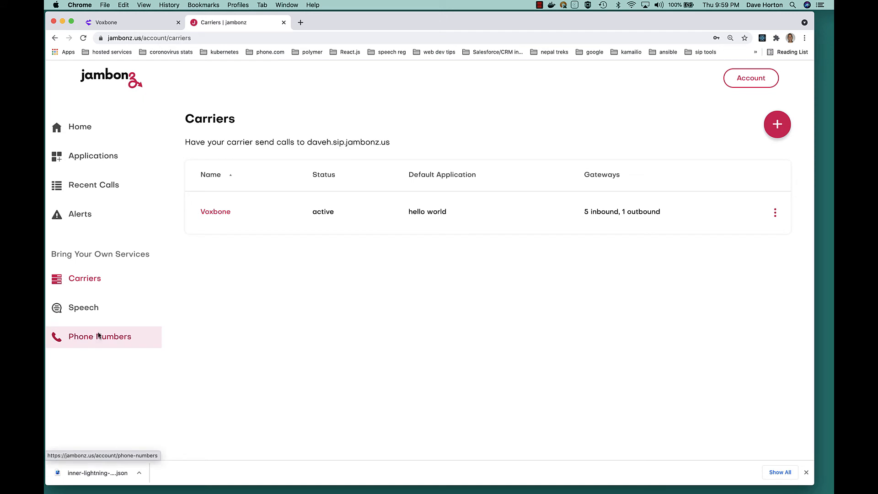
Select the Los Angeles number in Voxbone's My Numbers list to copy it.
{"action": "left_click", "coordinate": [135, 26]}
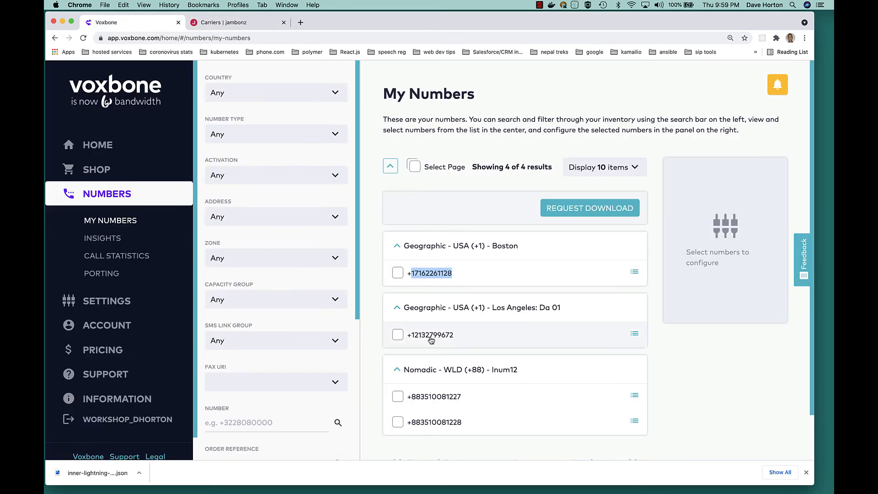
{"action": "left_click_drag", "start_coordinate": [455, 338], "coordinate": [415, 340]}
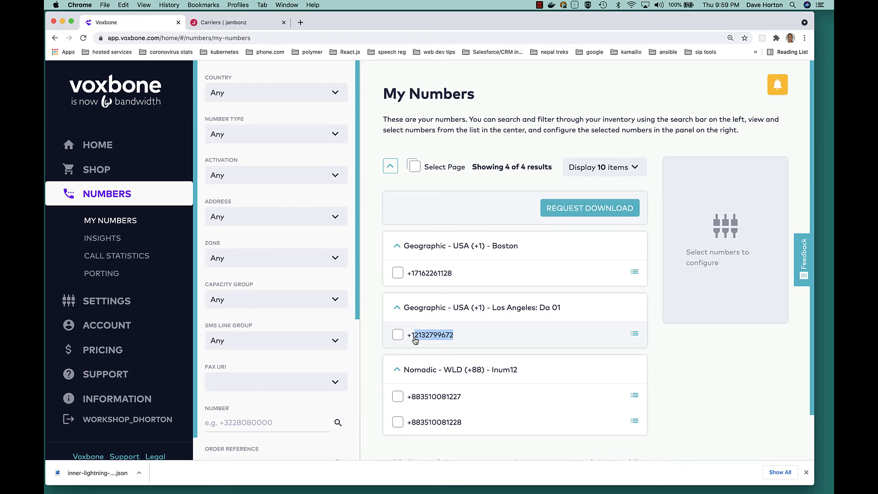
{"action": "double_click", "coordinate": [443, 338]}
{"action": "left_click", "coordinate": [221, 22]}
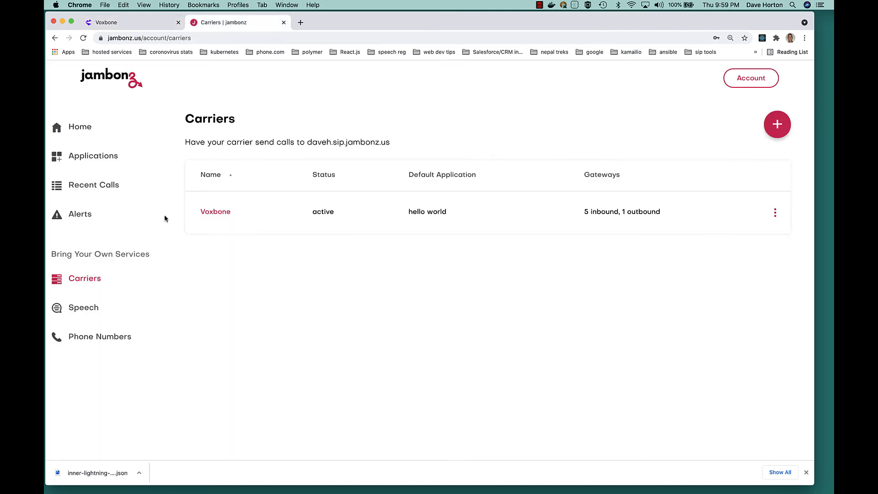
Add the pasted Los Angeles number with carrier Voxbone and application 'dial time clock'.
{"action": "left_click", "coordinate": [111, 337]}
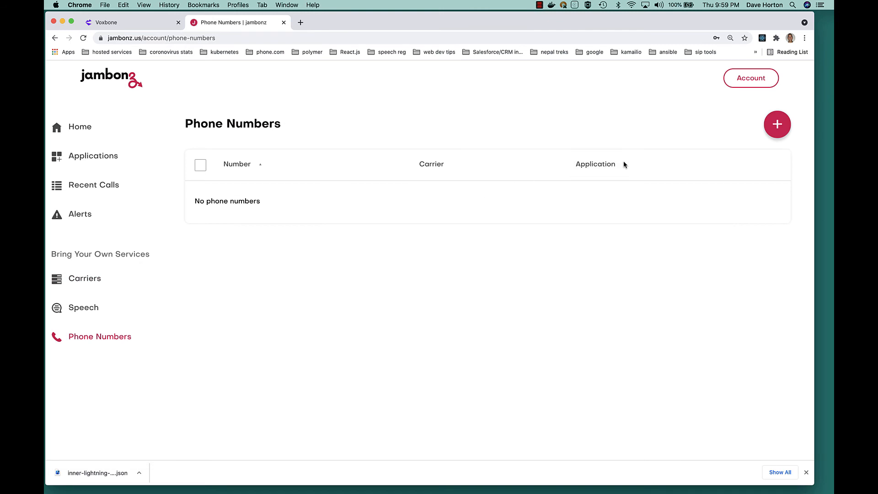
{"action": "left_click", "coordinate": [775, 126]}
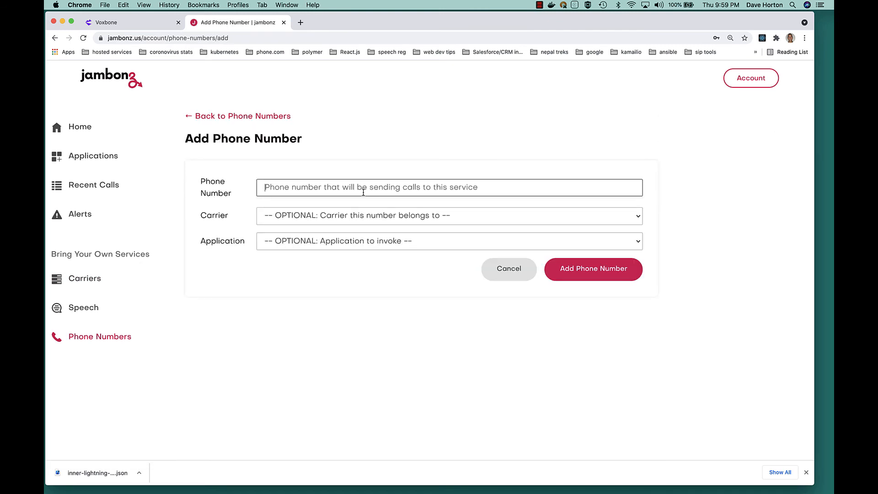
{"action": "left_click", "coordinate": [363, 192]}
{"action": "key", "text": "super+v"}
{"action": "left_click", "coordinate": [333, 216]}
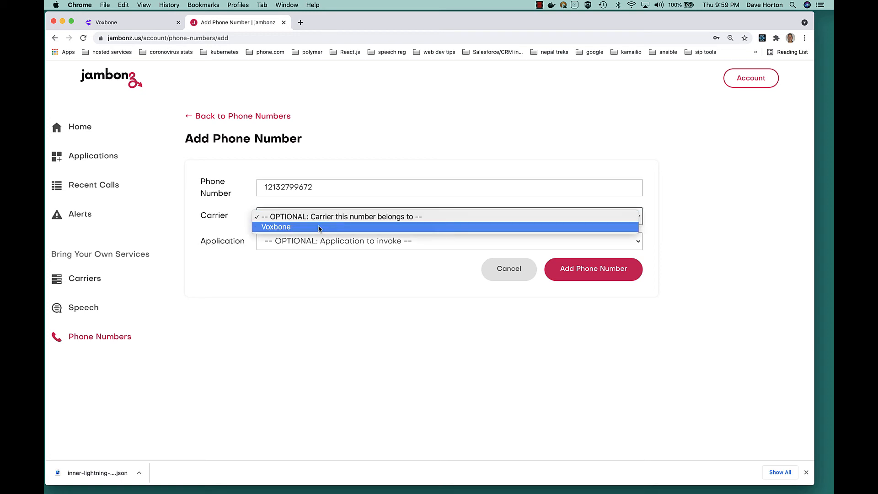
{"action": "left_click", "coordinate": [312, 228]}
{"action": "left_click", "coordinate": [311, 241]}
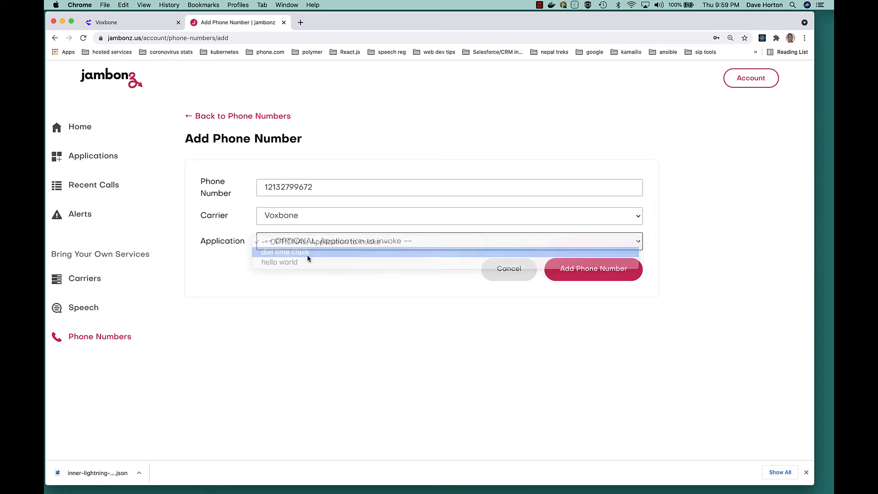
{"action": "left_click", "coordinate": [307, 252]}
{"action": "left_click", "coordinate": [579, 274]}
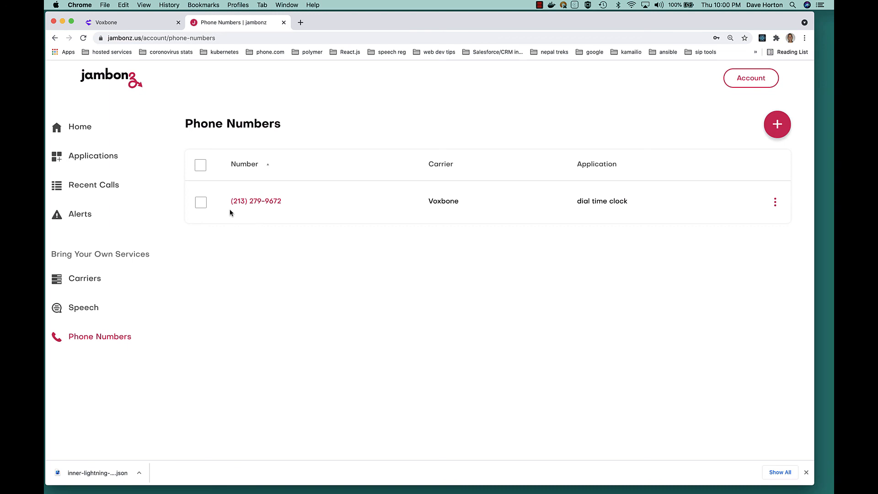
{"action": "left_click", "coordinate": [109, 188]}
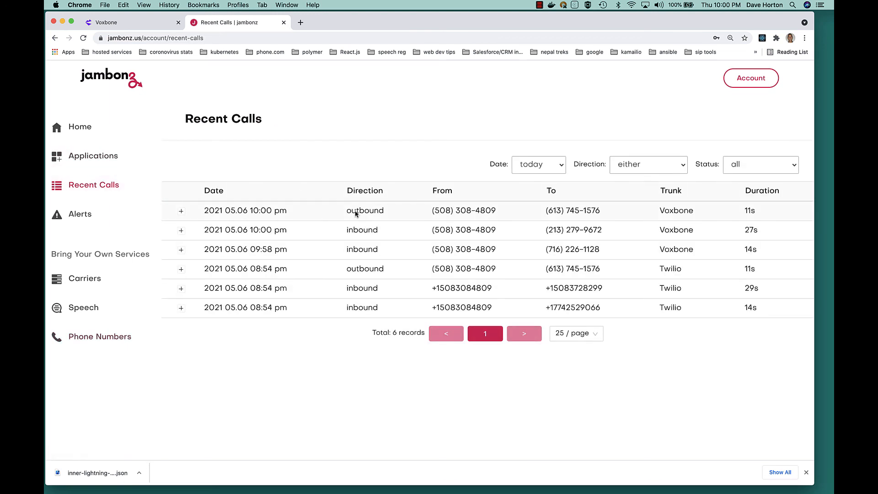
Expand the latest outbound Voxbone call to show its answered status, duration and SIP details.
{"action": "left_click", "coordinate": [181, 211]}
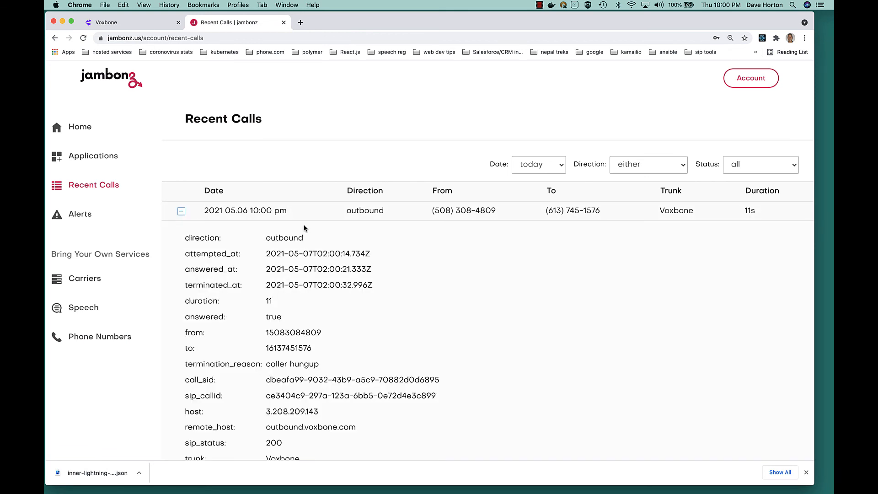
{"action": "scroll", "coordinate": [370, 333], "scroll_direction": "down", "scroll_amount": 5}
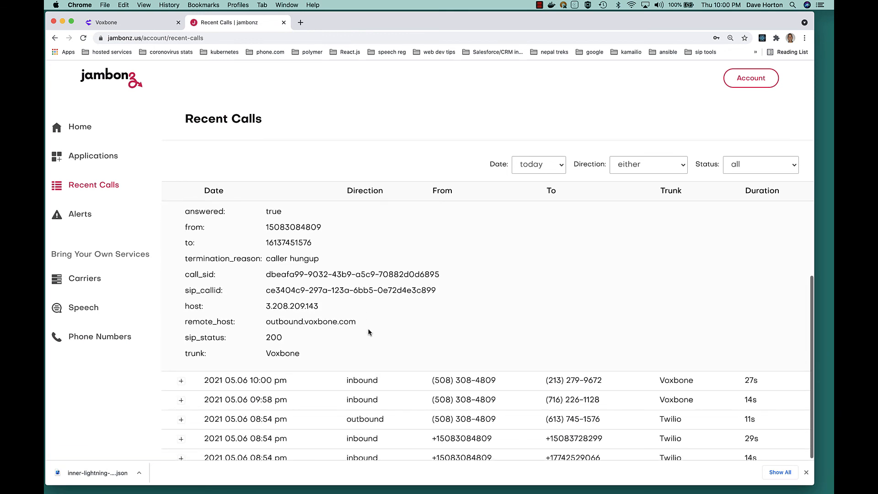
{"action": "scroll", "coordinate": [369, 333], "scroll_direction": "up", "scroll_amount": 5}
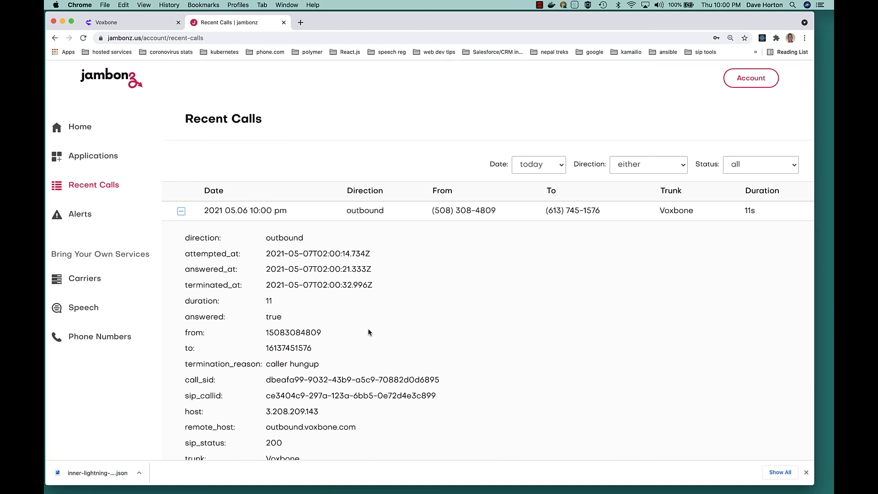